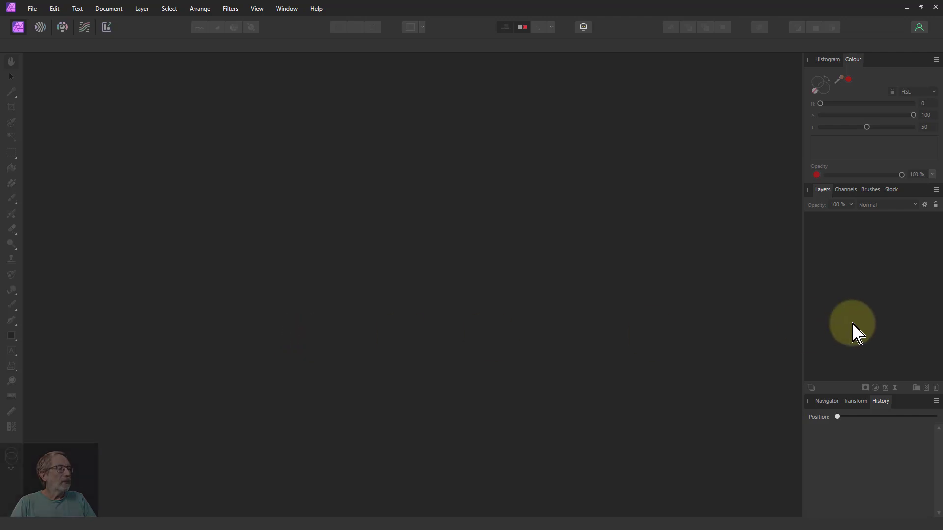
- Open the Pexels stock photo of the elderly man in a straw hat as a new document
{"action": "left_click", "coordinate": [891, 190]}
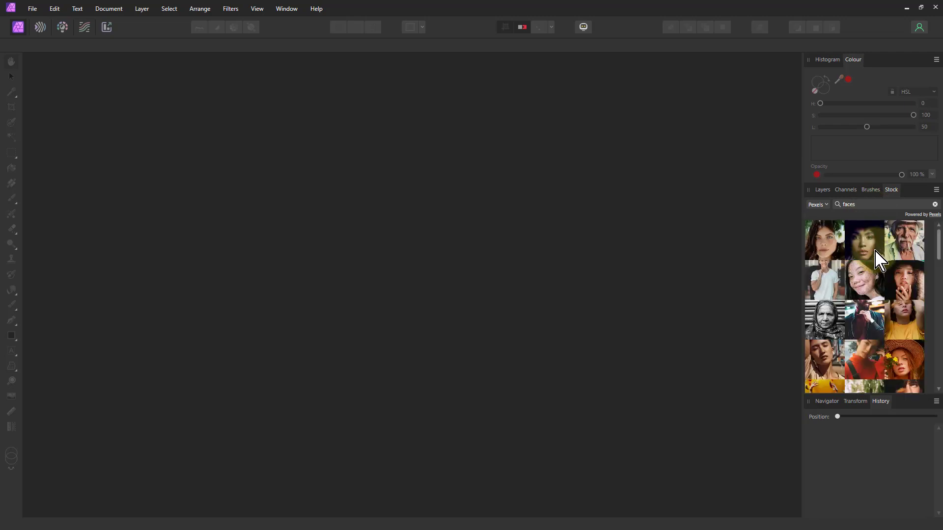
{"action": "left_click_drag", "start_coordinate": [908, 245], "coordinate": [467, 294]}
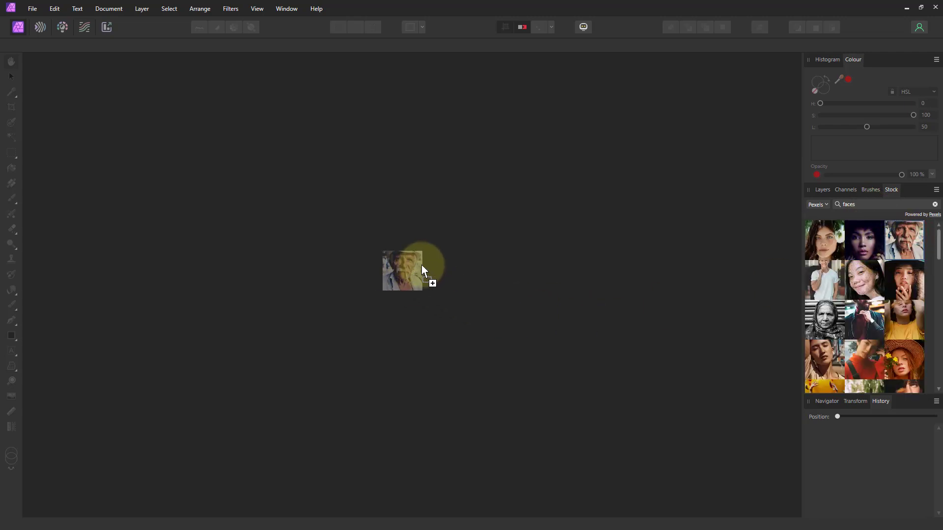
{"action": "left_click_drag", "start_coordinate": [526, 355], "coordinate": [543, 344]}
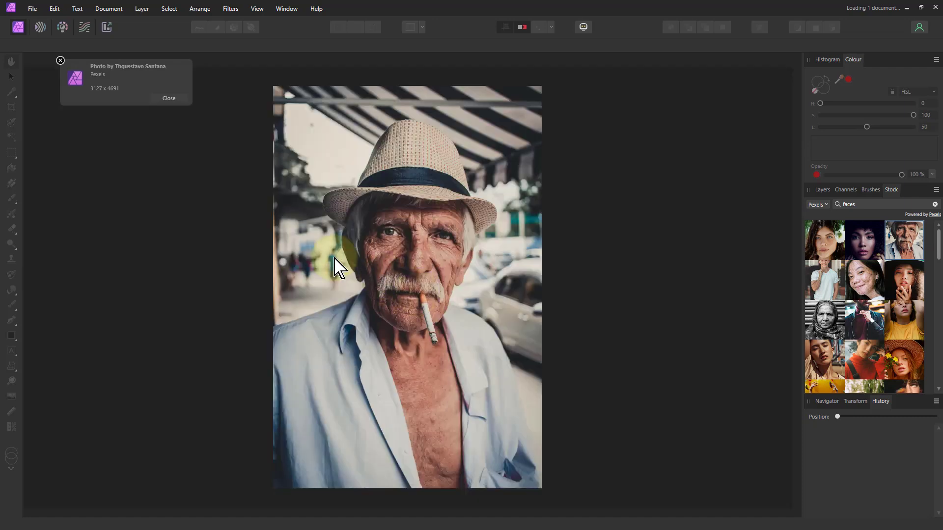
{"action": "left_click", "coordinate": [169, 100]}
- Add a live Clarity filter layer above the Background photo, framing the man's face at about 100% zoom
{"action": "scroll", "coordinate": [427, 216], "scroll_direction": "up", "scroll_amount": 6}
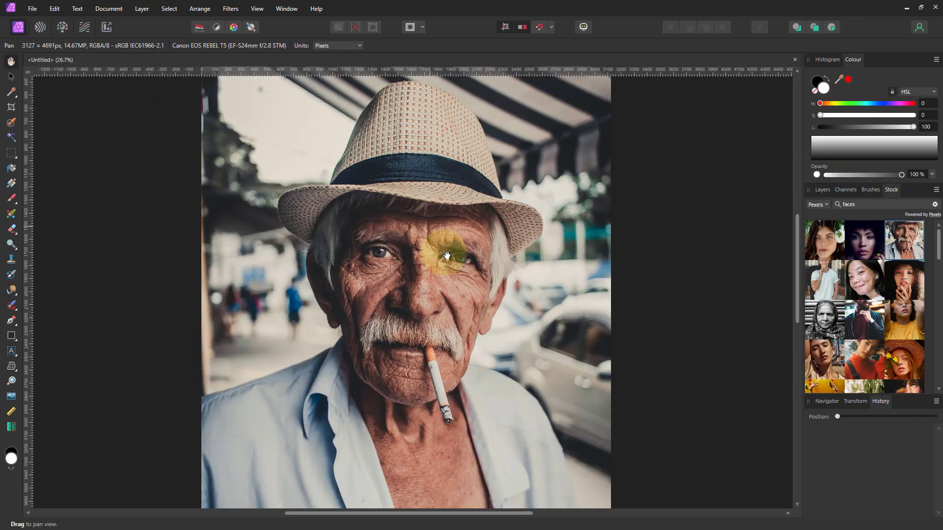
{"action": "scroll", "coordinate": [430, 248], "scroll_direction": "up", "scroll_amount": 3}
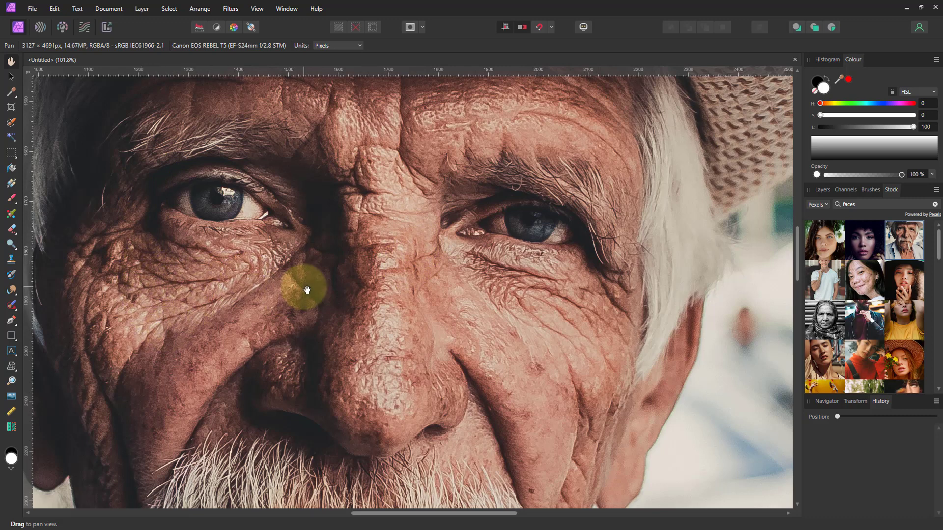
{"action": "scroll", "coordinate": [307, 290], "scroll_direction": "down", "scroll_amount": 2}
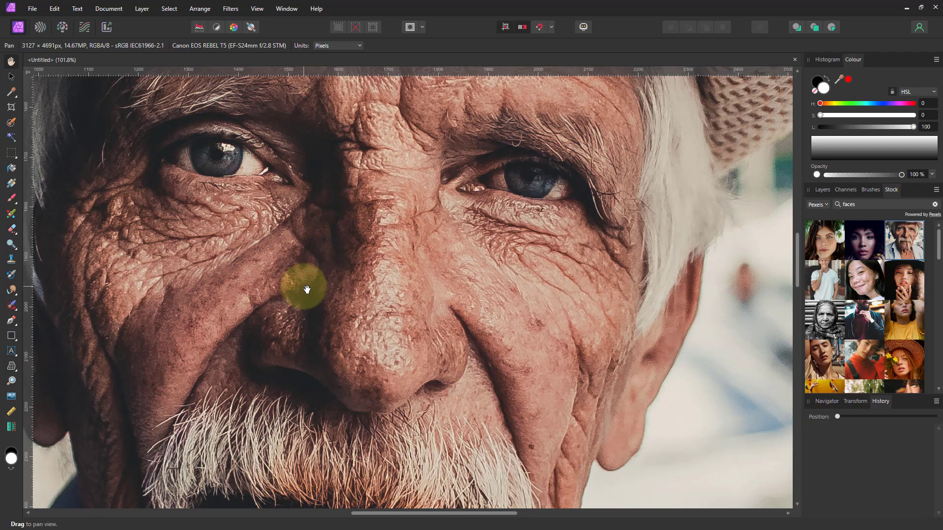
{"action": "scroll", "coordinate": [307, 289], "scroll_direction": "down", "scroll_amount": 1}
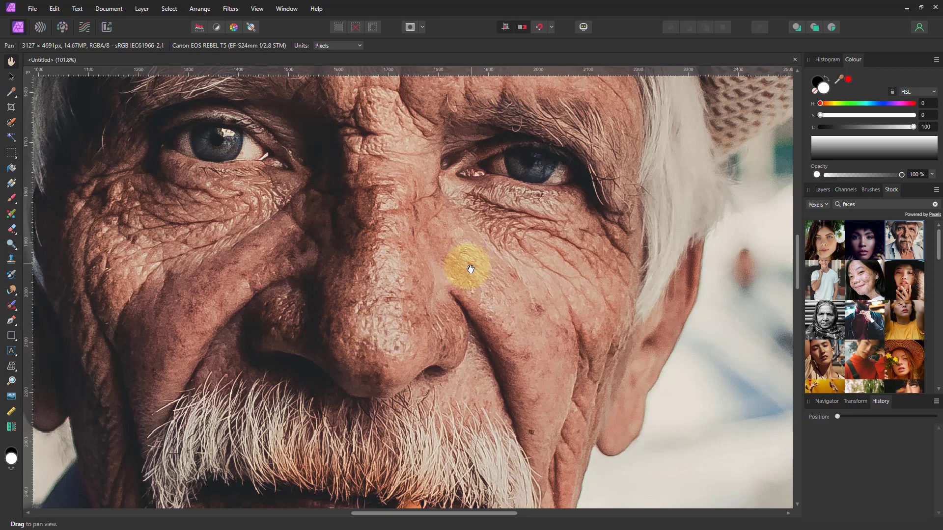
{"action": "left_click", "coordinate": [823, 190]}
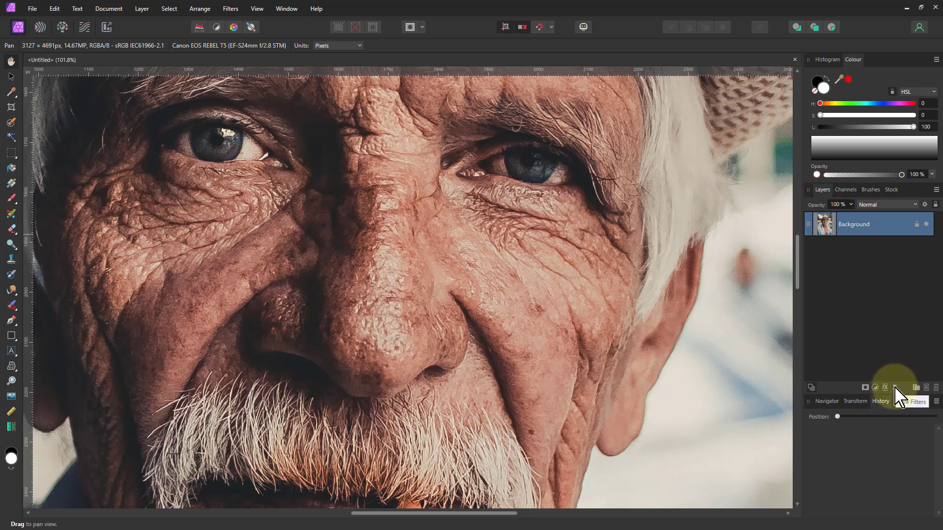
{"action": "left_click", "coordinate": [895, 388]}
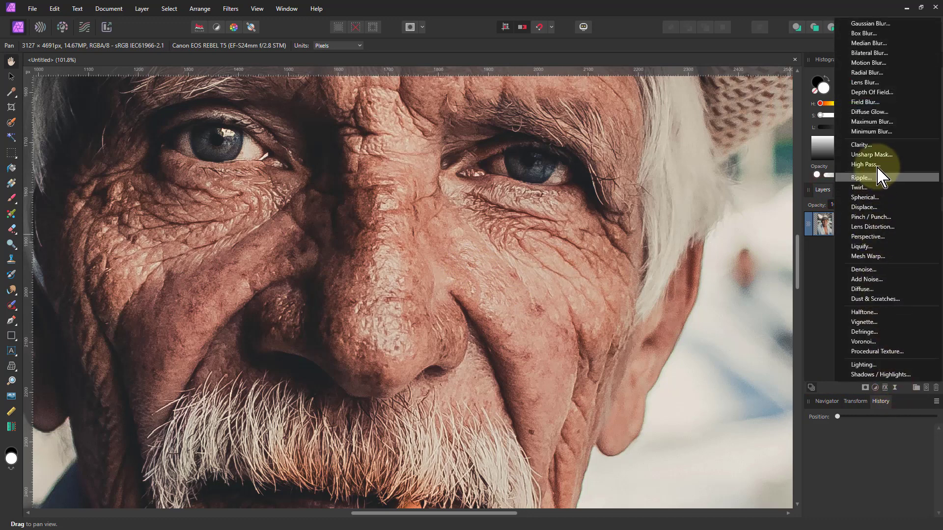
{"action": "left_click", "coordinate": [863, 145]}
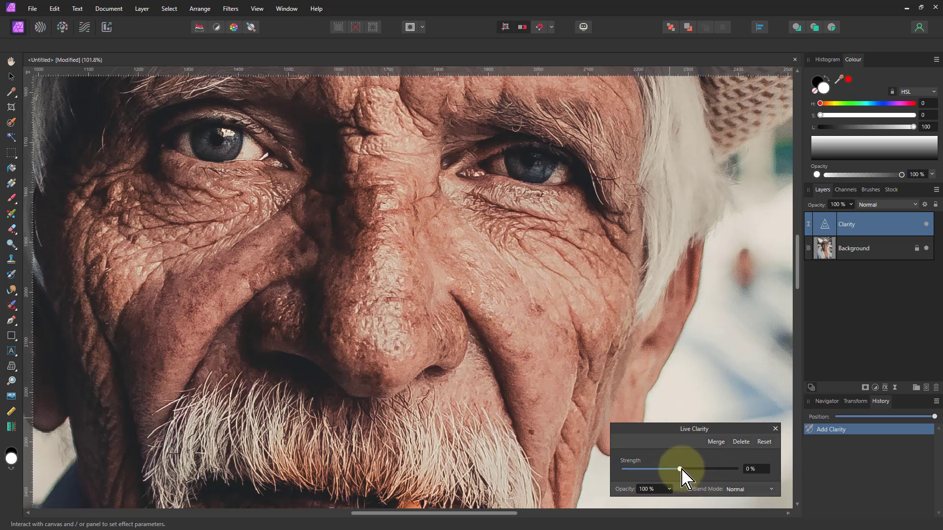
- Try the Clarity strength at both extremes, settle on 100%, and hide the Clarity layer
{"action": "mouse_move", "coordinate": [680, 469]}
{"action": "left_mouse_down"}
{"action": "mouse_move", "coordinate": [806, 481]}
{"action": "mouse_move", "coordinate": [695, 481]}
{"action": "mouse_move", "coordinate": [680, 476]}
{"action": "mouse_move", "coordinate": [816, 488]}
{"action": "mouse_move", "coordinate": [670, 475]}
{"action": "mouse_move", "coordinate": [682, 472]}
{"action": "left_mouse_up"}
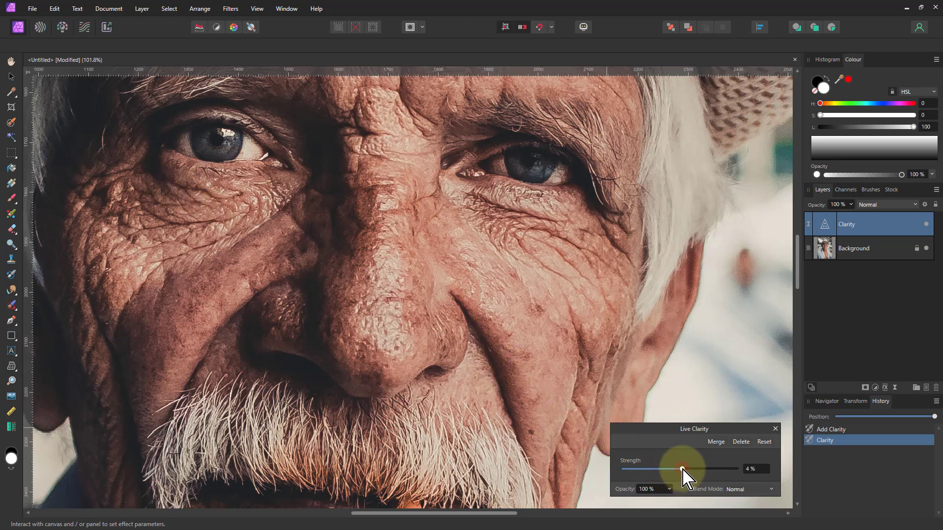
{"action": "left_click_drag", "start_coordinate": [682, 469], "coordinate": [778, 473]}
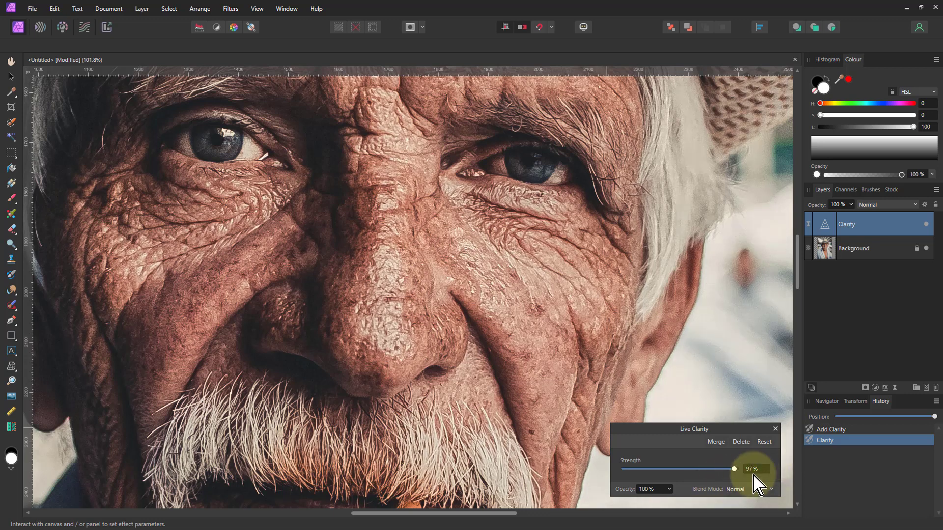
{"action": "left_click_drag", "start_coordinate": [735, 469], "coordinate": [548, 474]}
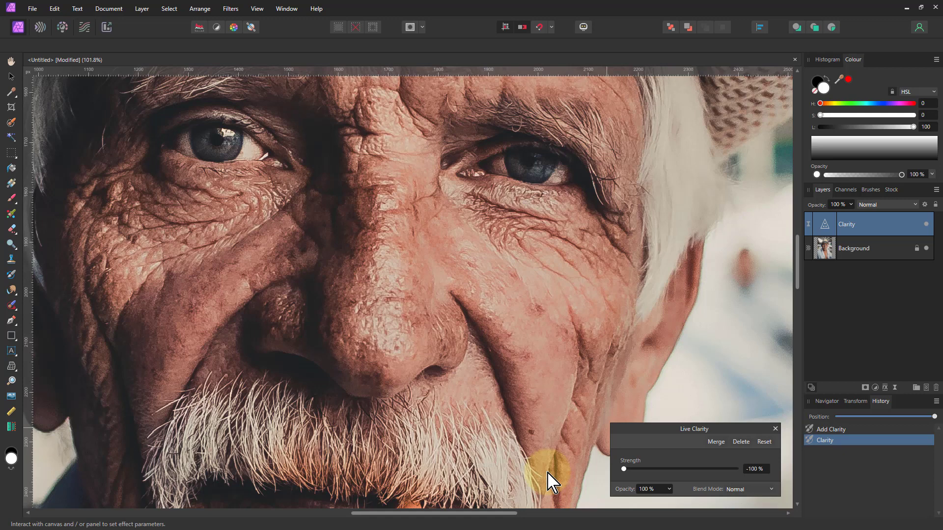
{"action": "left_click_drag", "start_coordinate": [548, 474], "coordinate": [741, 488]}
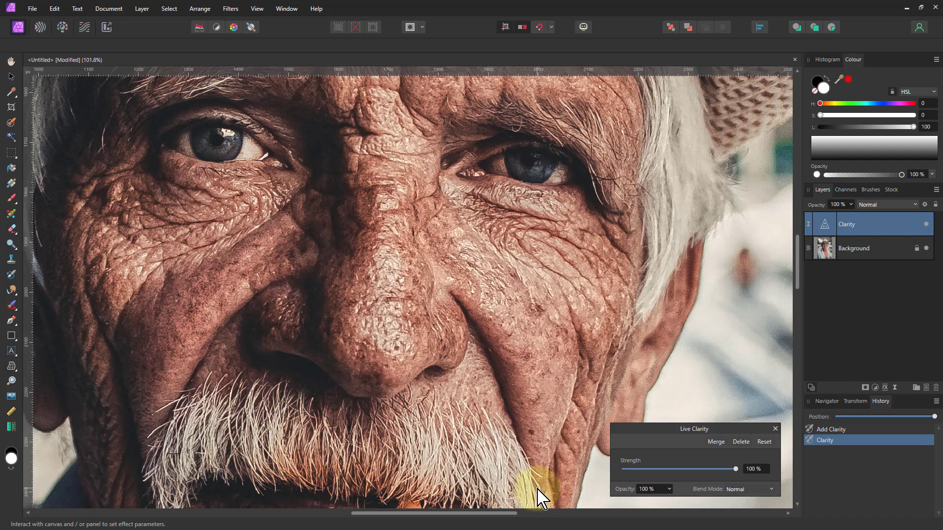
{"action": "left_click", "coordinate": [926, 224]}
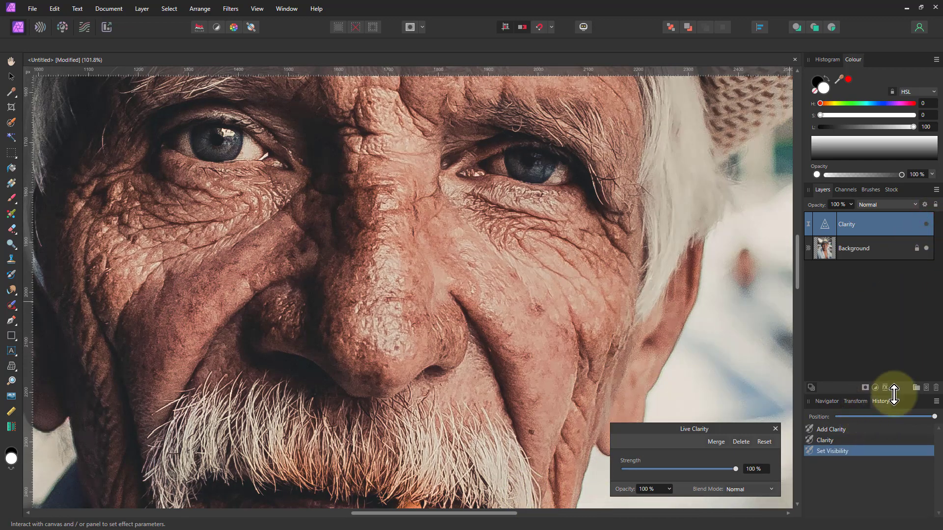
- Add a live Unsharp Mask filter layer with a 1 px radius and a factor of 4
{"action": "left_click", "coordinate": [895, 388]}
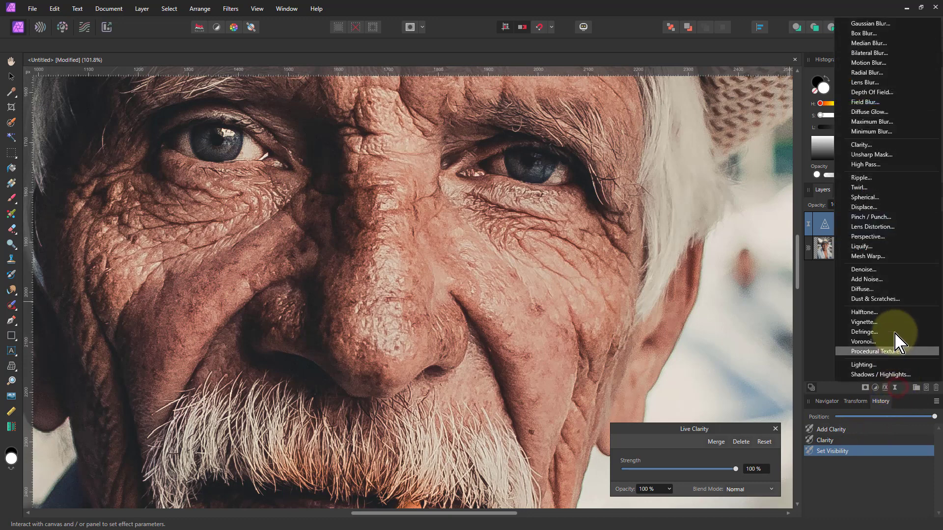
{"action": "left_click", "coordinate": [886, 156]}
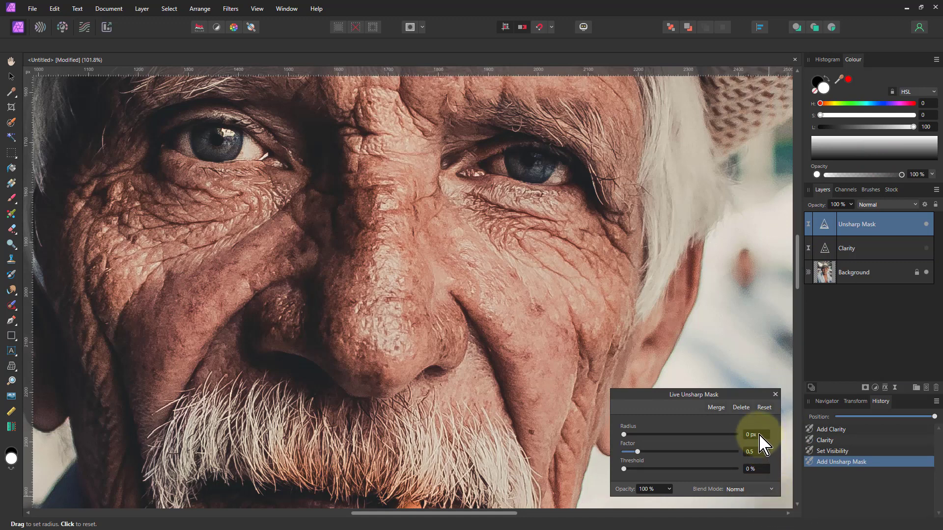
{"action": "left_click_drag", "start_coordinate": [759, 442], "coordinate": [761, 441]}
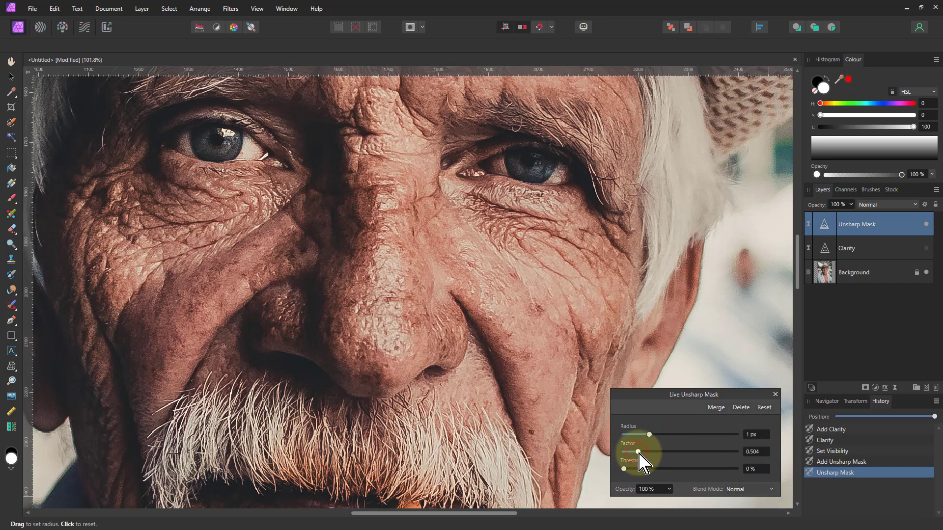
{"action": "left_click_drag", "start_coordinate": [640, 453], "coordinate": [756, 440]}
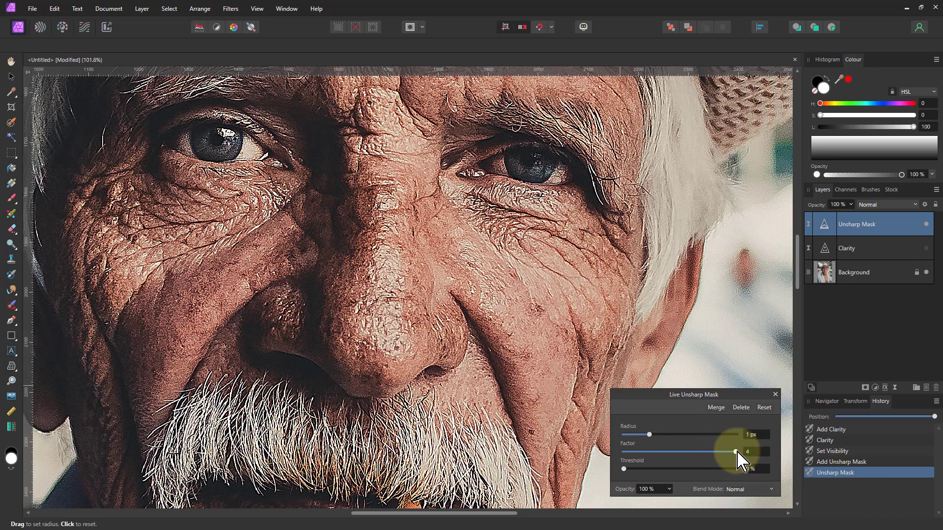
- Set the Unsharp Mask radius to 54.1 px and try factors between 0 and 1.391, ending at 0.783
{"action": "left_click_drag", "start_coordinate": [737, 452], "coordinate": [725, 436]}
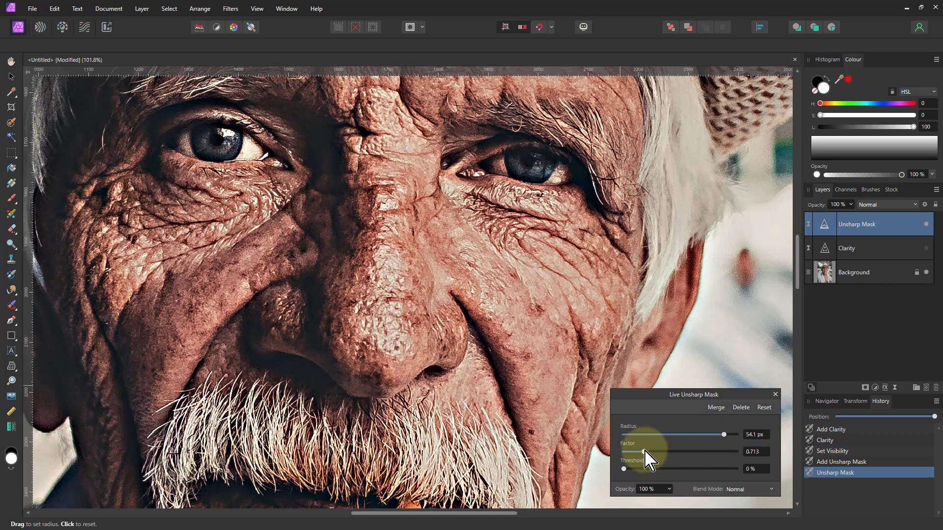
{"action": "left_click_drag", "start_coordinate": [645, 454], "coordinate": [596, 452]}
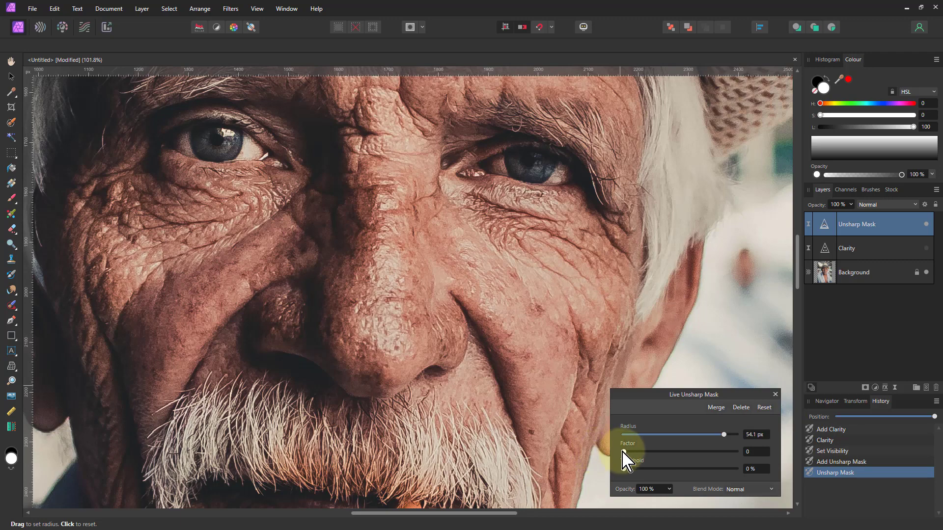
{"action": "left_click_drag", "start_coordinate": [624, 451], "coordinate": [567, 450]}
{"action": "left_click_drag", "start_coordinate": [627, 452], "coordinate": [665, 452]}
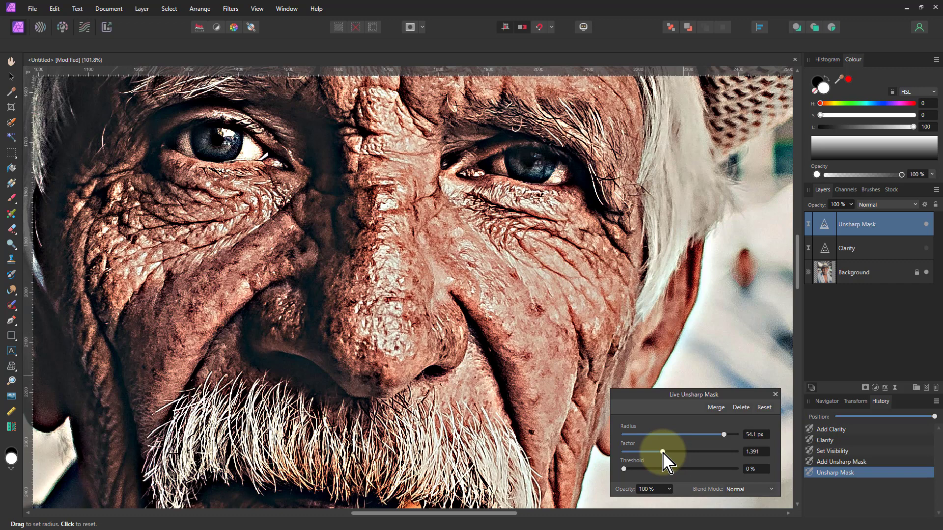
{"action": "left_click_drag", "start_coordinate": [662, 452], "coordinate": [647, 455]}
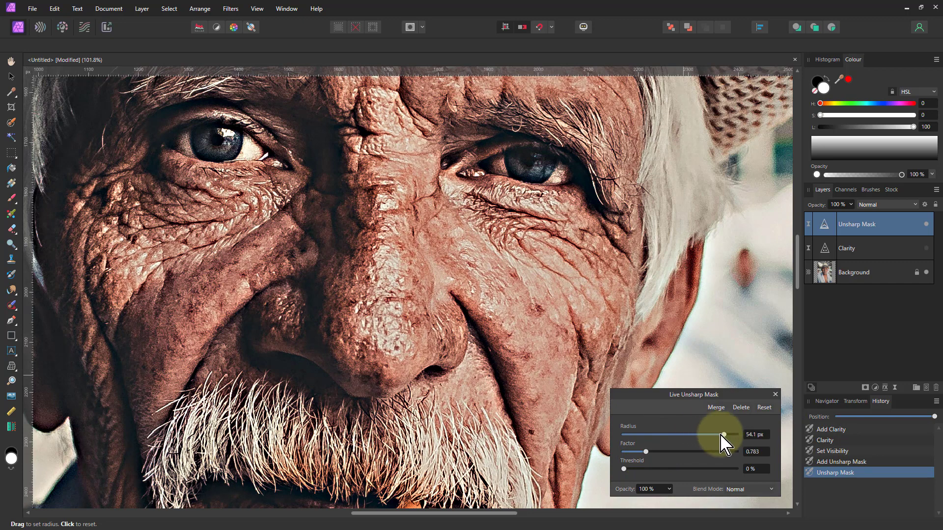
- Set the Unsharp Mask radius to 24.8 px and factor to 0.383, and hide its layer
{"action": "left_click_drag", "start_coordinate": [723, 435], "coordinate": [615, 452]}
{"action": "left_click_drag", "start_coordinate": [646, 452], "coordinate": [634, 452]}
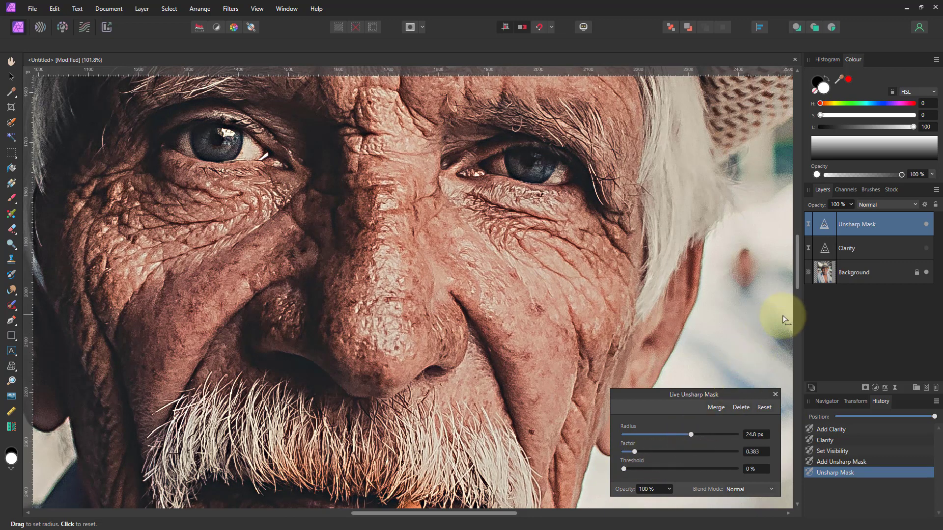
{"action": "left_click", "coordinate": [926, 224]}
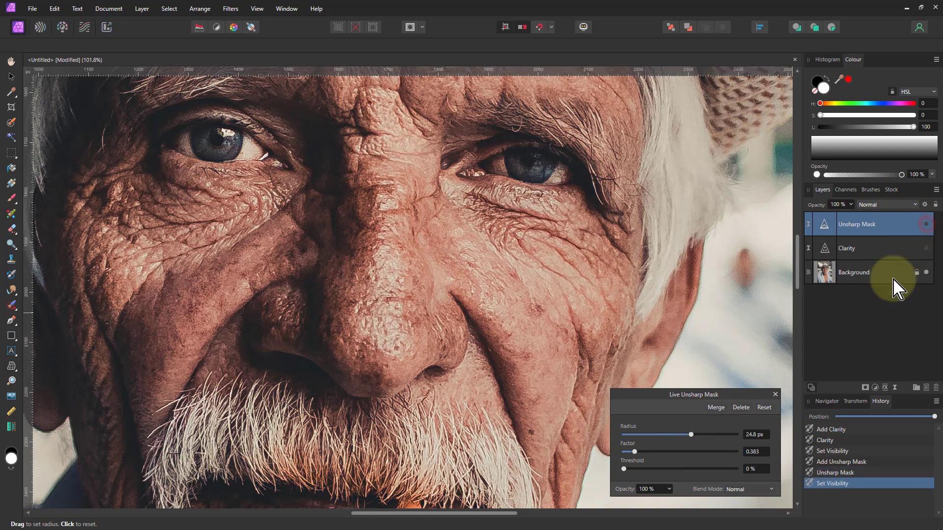
- Add a live High Pass filter layer and set its blend mode to Linear Light
{"action": "left_click", "coordinate": [885, 388]}
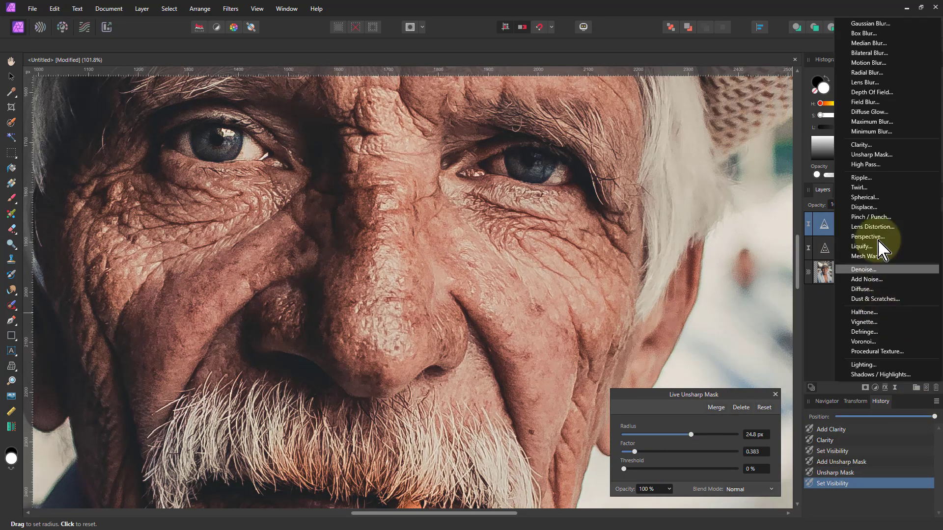
{"action": "left_click", "coordinate": [871, 164]}
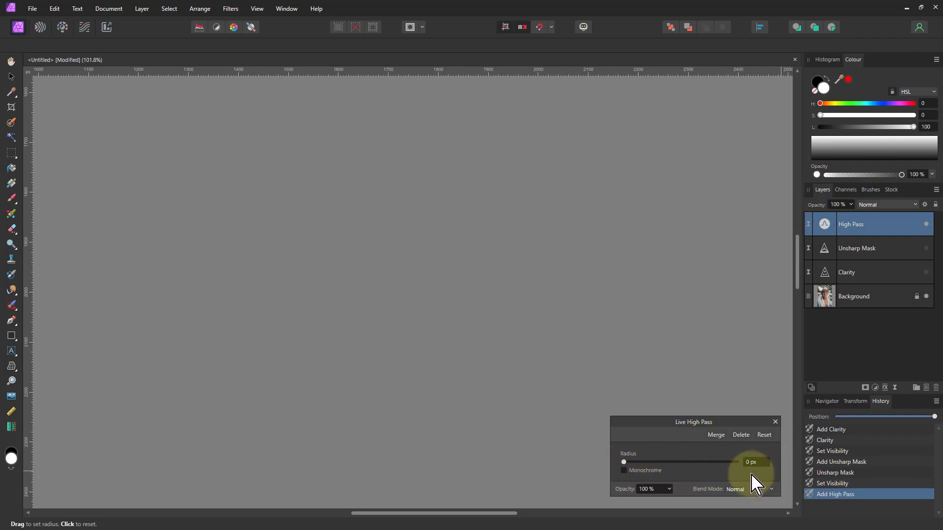
{"action": "left_click", "coordinate": [754, 491]}
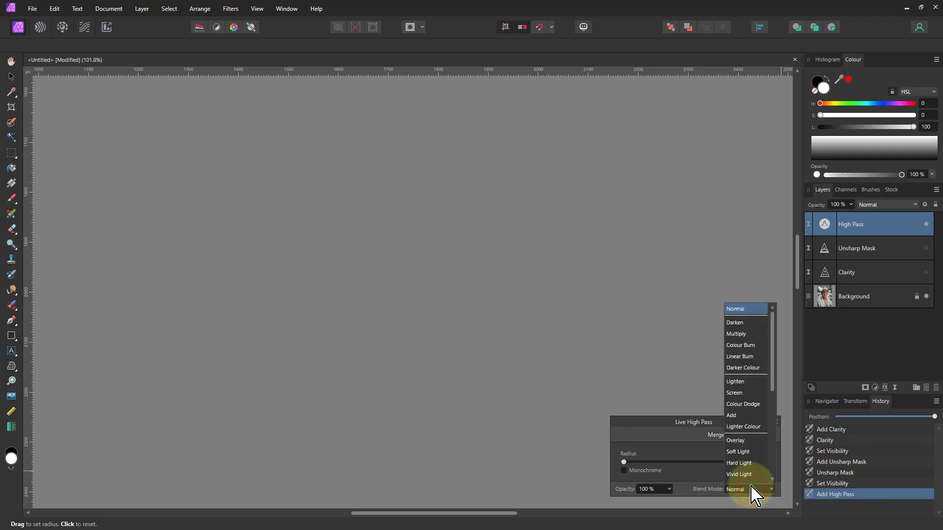
{"action": "scroll", "coordinate": [751, 484], "scroll_direction": "down", "scroll_amount": 1}
{"action": "left_click", "coordinate": [741, 450]}
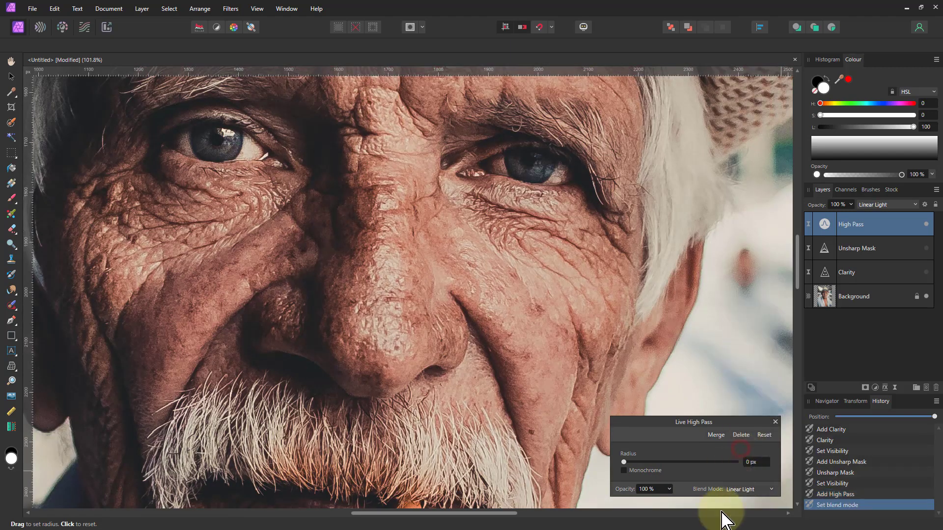
- Alternate the High Pass radius between 0 px and 1 px to compare the sharpening, ending at 1 px
{"action": "left_click", "coordinate": [757, 466]}
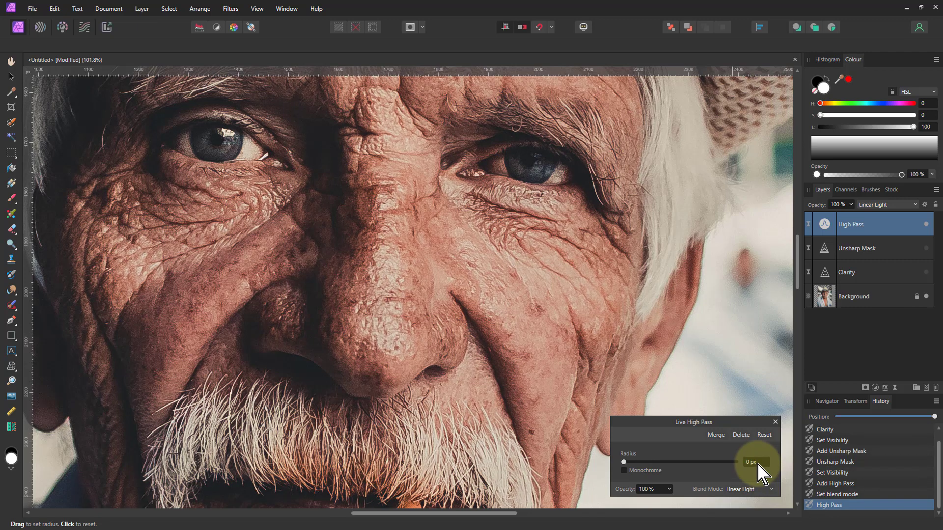
{"action": "left_click_drag", "start_coordinate": [758, 465], "coordinate": [758, 466]}
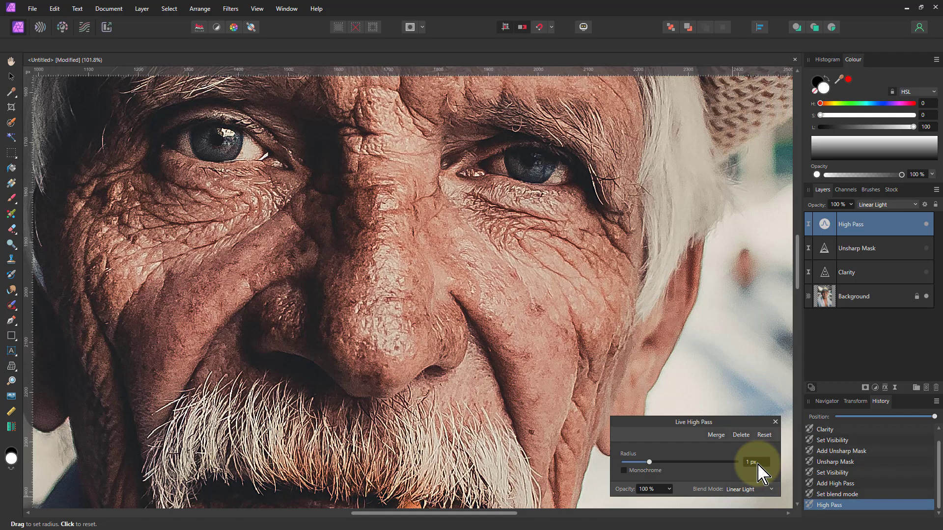
{"action": "left_click_drag", "start_coordinate": [758, 465], "coordinate": [759, 465]}
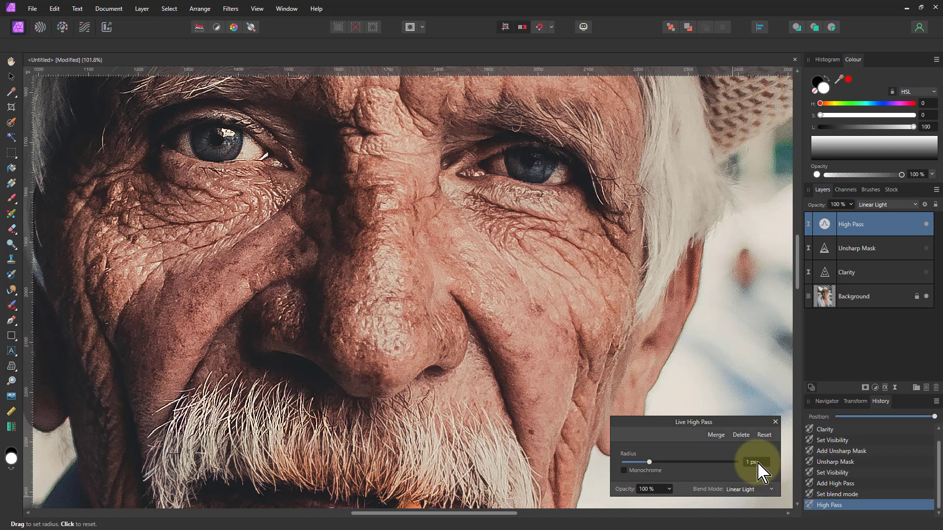
{"action": "left_click", "coordinate": [758, 471]}
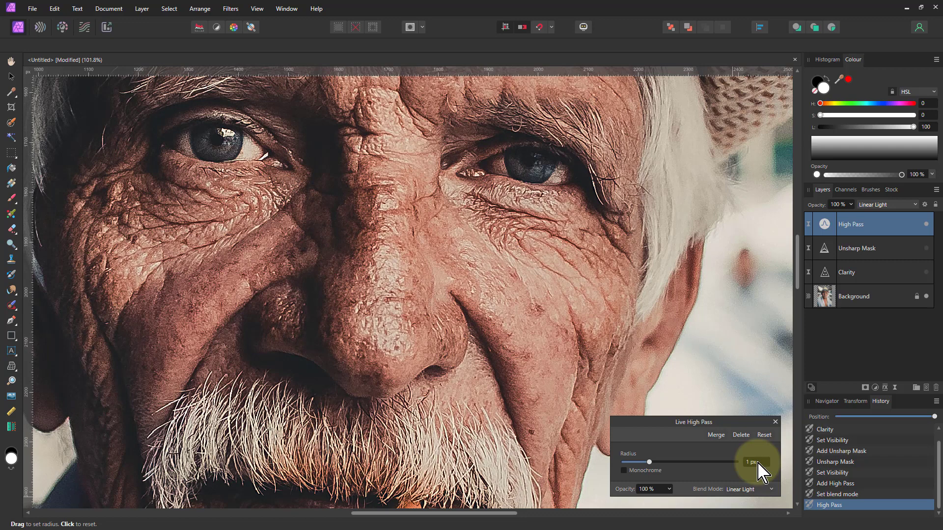
{"action": "left_click", "coordinate": [759, 464]}
{"action": "left_click", "coordinate": [758, 464]}
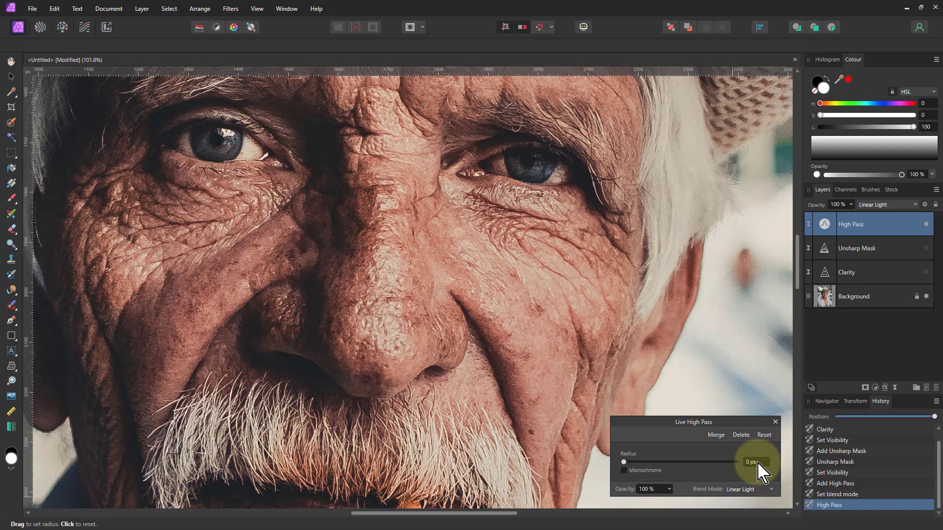
{"action": "left_click_drag", "start_coordinate": [758, 464], "coordinate": [759, 464]}
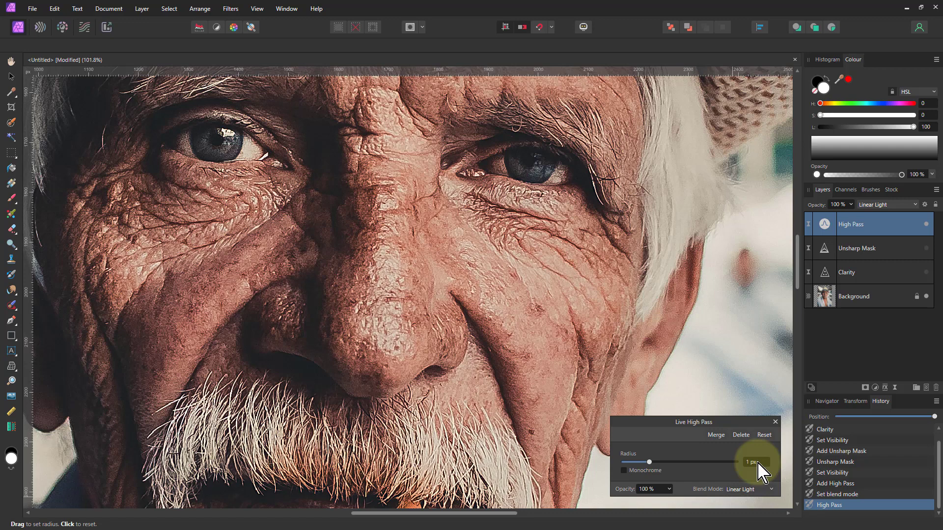
- Try a High Pass radius of 22.5 px, and return the radius to 1 px
{"action": "left_click", "coordinate": [758, 464]}
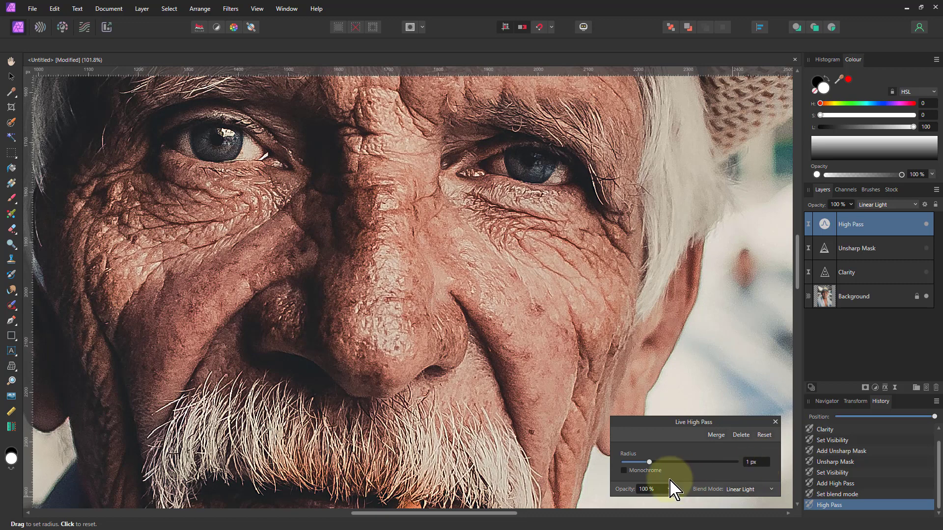
{"action": "left_click", "coordinate": [649, 463]}
{"action": "left_click_drag", "start_coordinate": [649, 463], "coordinate": [686, 463]}
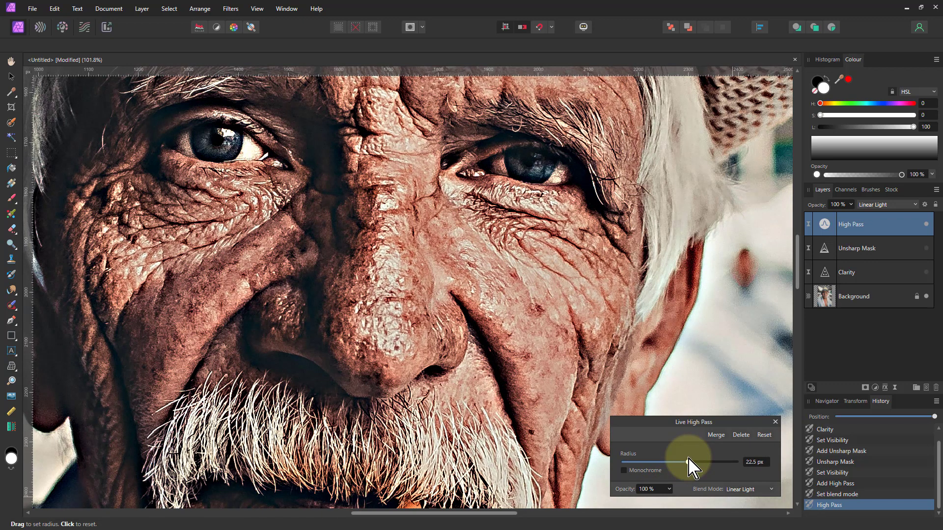
{"action": "left_click_drag", "start_coordinate": [689, 464], "coordinate": [649, 464]}
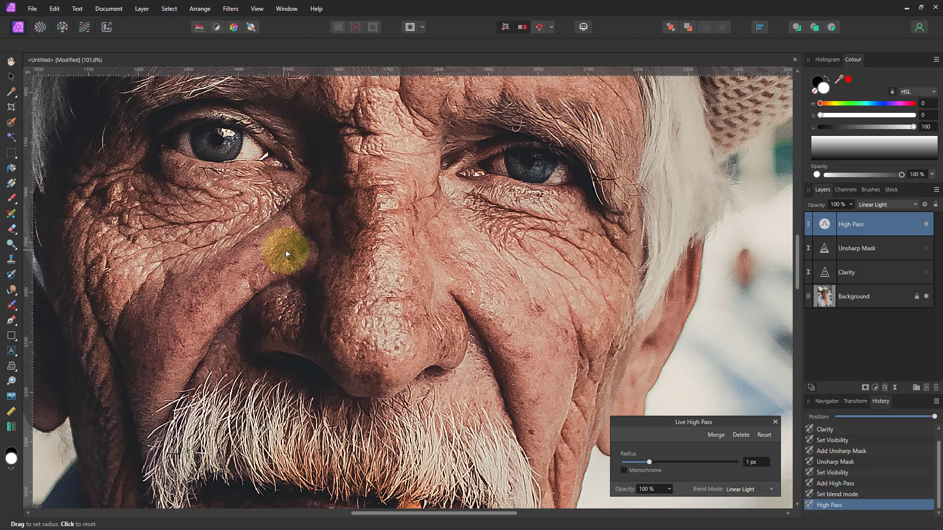
- Show the Unsharp Mask and Clarity layers again and set the Clarity strength to 30%
{"action": "left_click", "coordinate": [926, 248]}
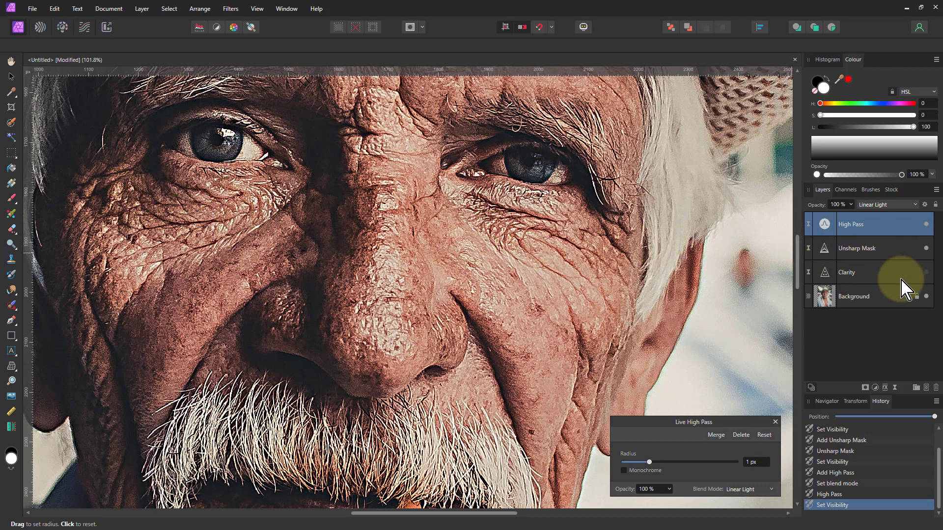
{"action": "left_click", "coordinate": [926, 273]}
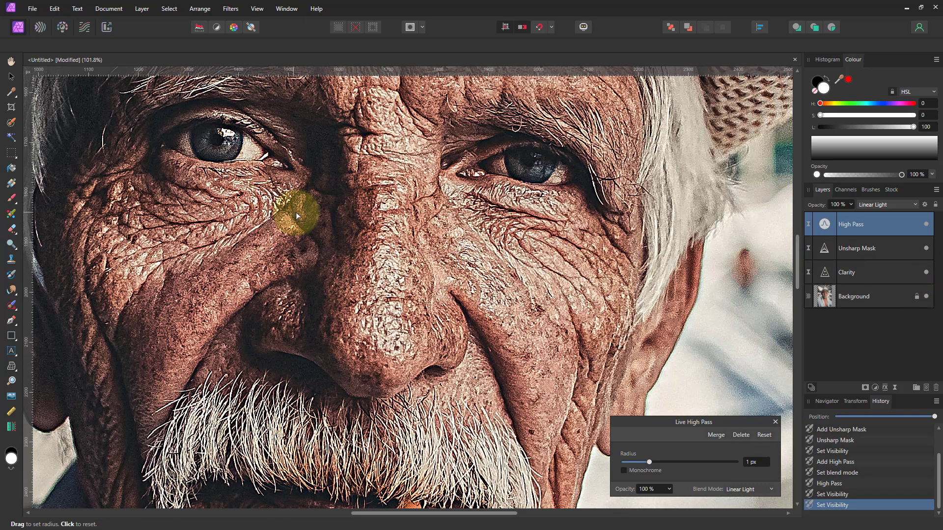
{"action": "double_click", "coordinate": [825, 279]}
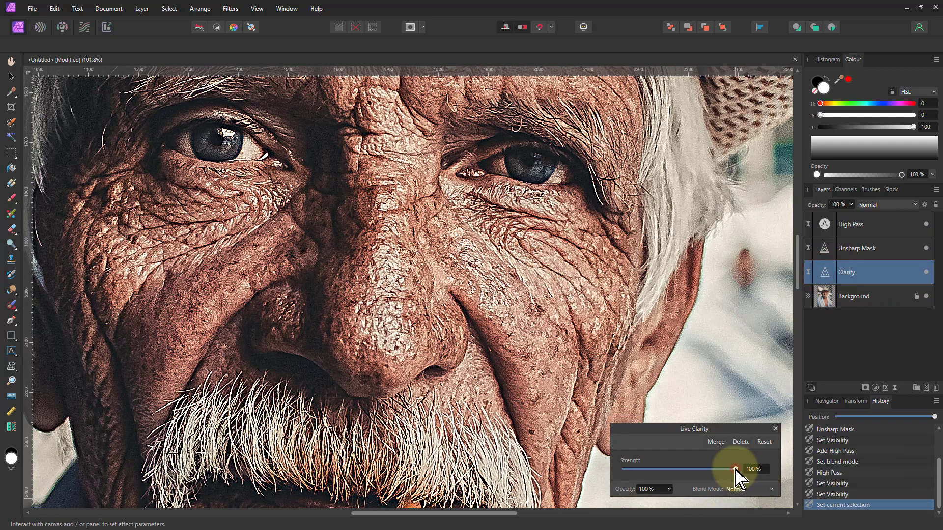
{"action": "left_click_drag", "start_coordinate": [730, 470], "coordinate": [696, 476]}
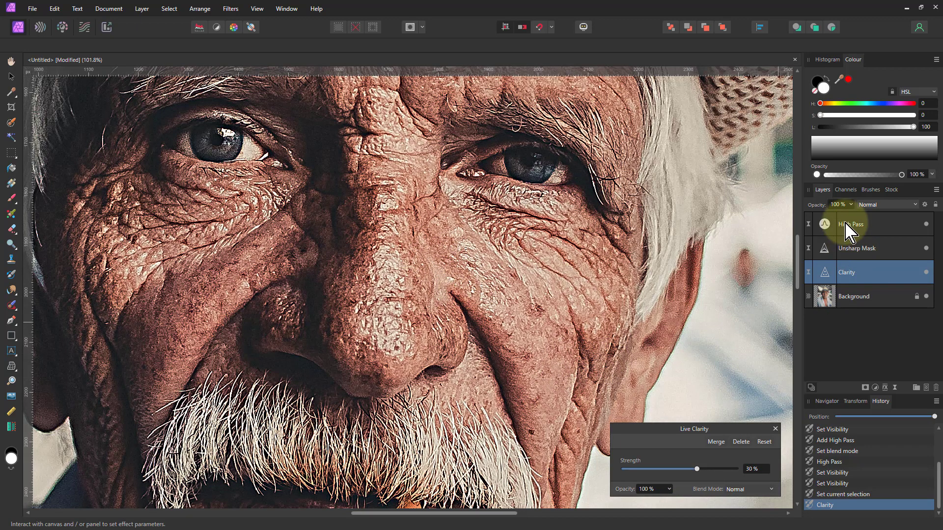
- Set the Unsharp Mask radius to 23.3 px and the High Pass radius to 0.9 px
{"action": "left_click_drag", "start_coordinate": [819, 248], "coordinate": [831, 285]}
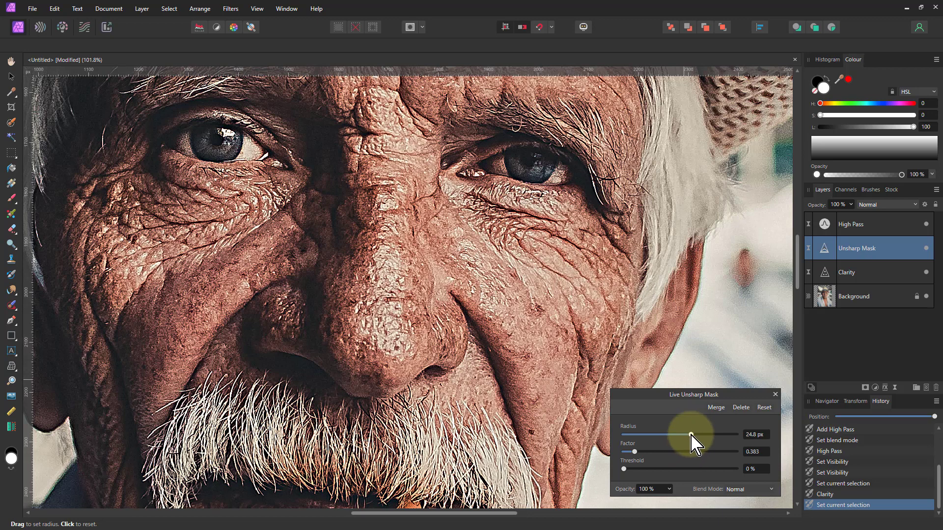
{"action": "mouse_move", "coordinate": [691, 435]}
{"action": "left_mouse_down"}
{"action": "mouse_move", "coordinate": [627, 435]}
{"action": "mouse_move", "coordinate": [699, 433]}
{"action": "mouse_move", "coordinate": [641, 435]}
{"action": "mouse_move", "coordinate": [691, 436]}
{"action": "left_mouse_up"}
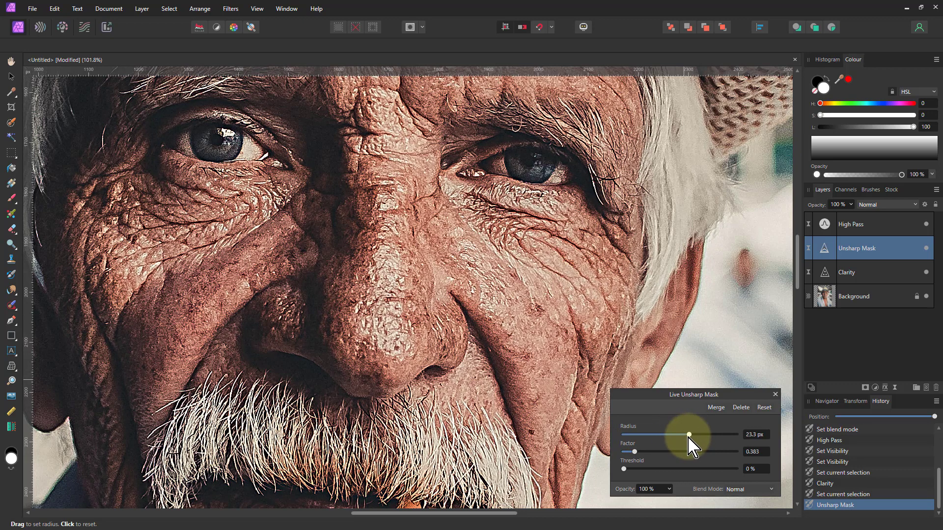
{"action": "mouse_move", "coordinate": [634, 452]}
{"action": "left_mouse_down"}
{"action": "mouse_move", "coordinate": [605, 452]}
{"action": "mouse_move", "coordinate": [641, 455]}
{"action": "mouse_move", "coordinate": [639, 466]}
{"action": "left_mouse_up"}
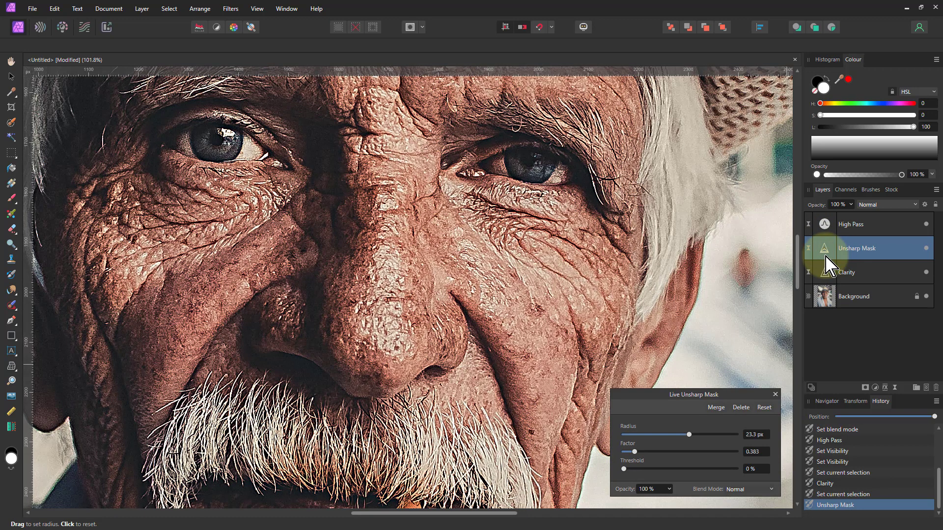
{"action": "left_click", "coordinate": [828, 222]}
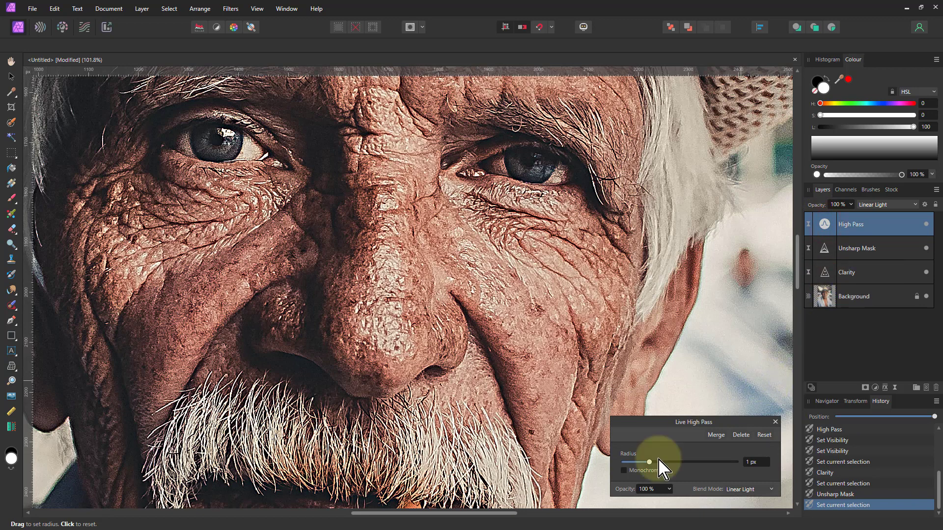
{"action": "mouse_move", "coordinate": [649, 463]}
{"action": "left_mouse_down"}
{"action": "mouse_move", "coordinate": [623, 463]}
{"action": "mouse_move", "coordinate": [648, 463]}
{"action": "left_mouse_up"}
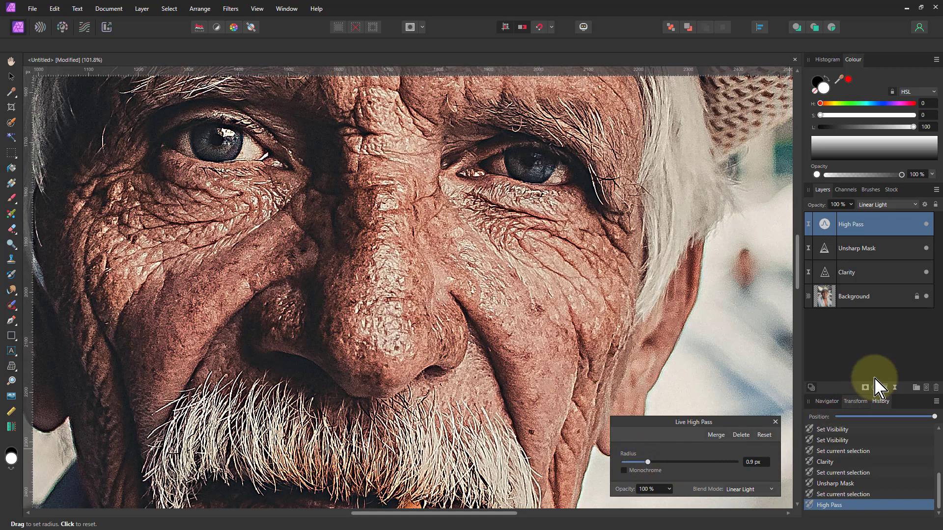
- Toggle the High Pass, Unsharp Mask and Clarity layers together to compare before and after, both up close and on the whole photo
{"action": "left_click", "coordinate": [884, 273], "text": "shift"}
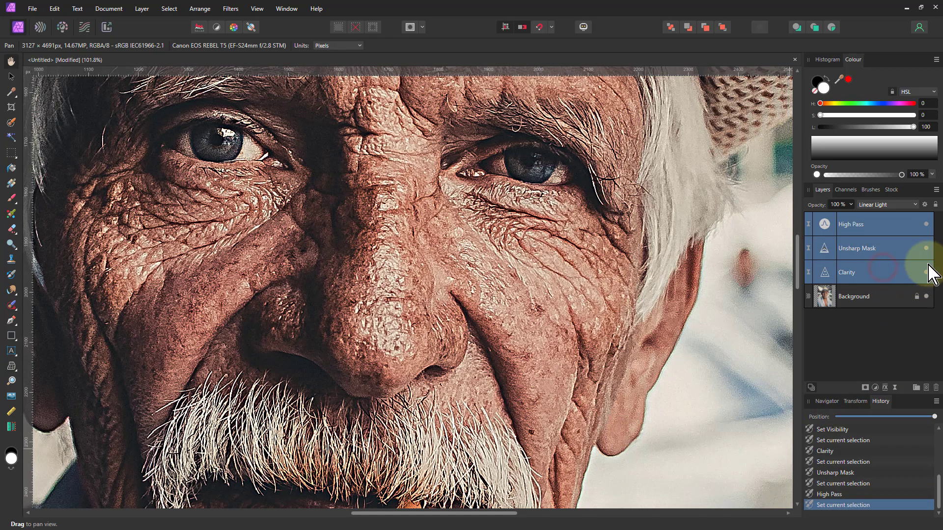
{"action": "left_click", "coordinate": [927, 225]}
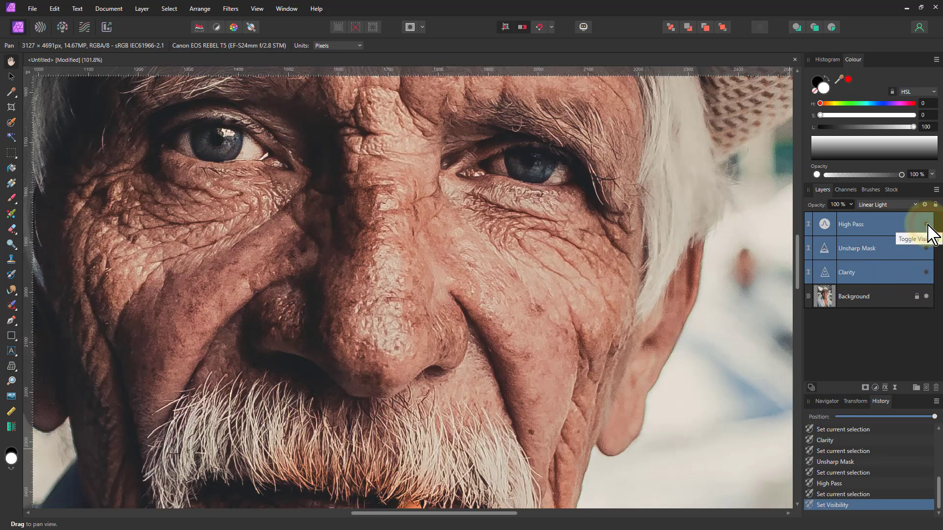
{"action": "left_click", "coordinate": [928, 226]}
{"action": "left_click", "coordinate": [928, 226]}
{"action": "key", "text": "ctrl+0"}
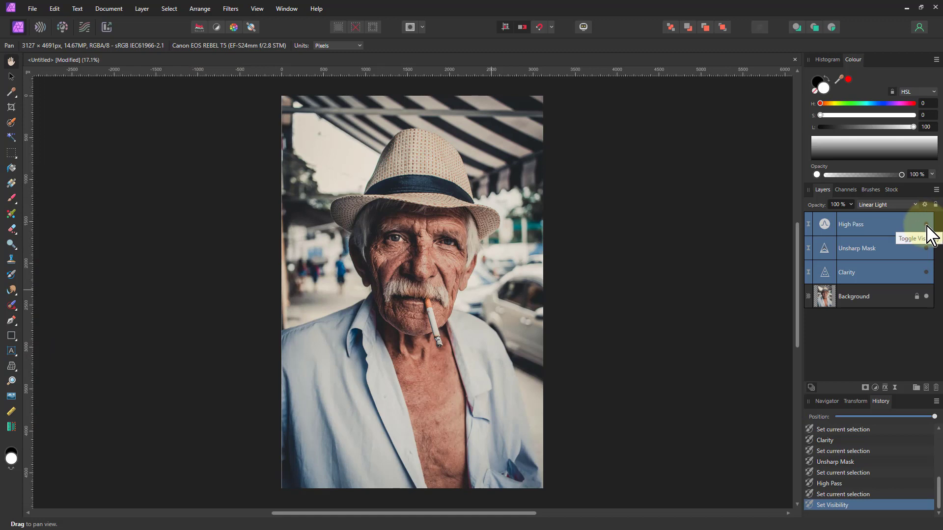
{"action": "left_click", "coordinate": [926, 226]}
{"action": "left_click", "coordinate": [926, 226]}
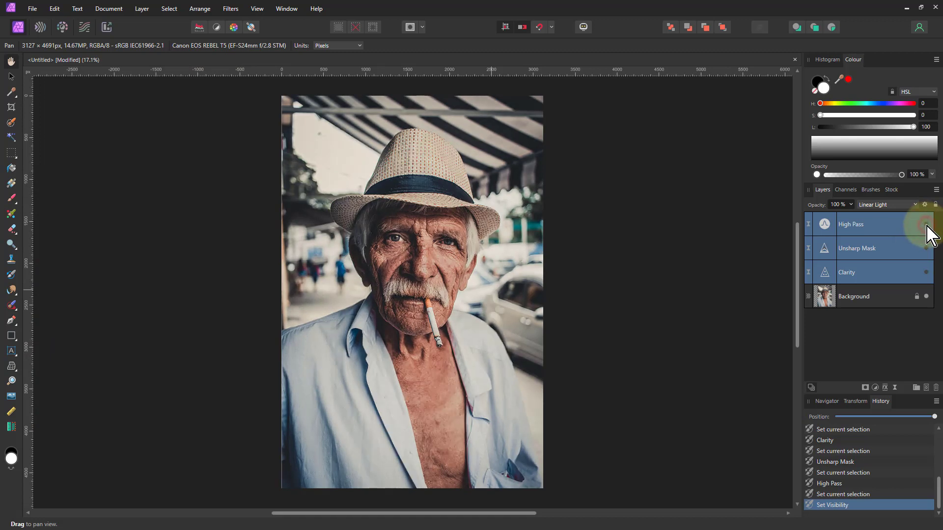